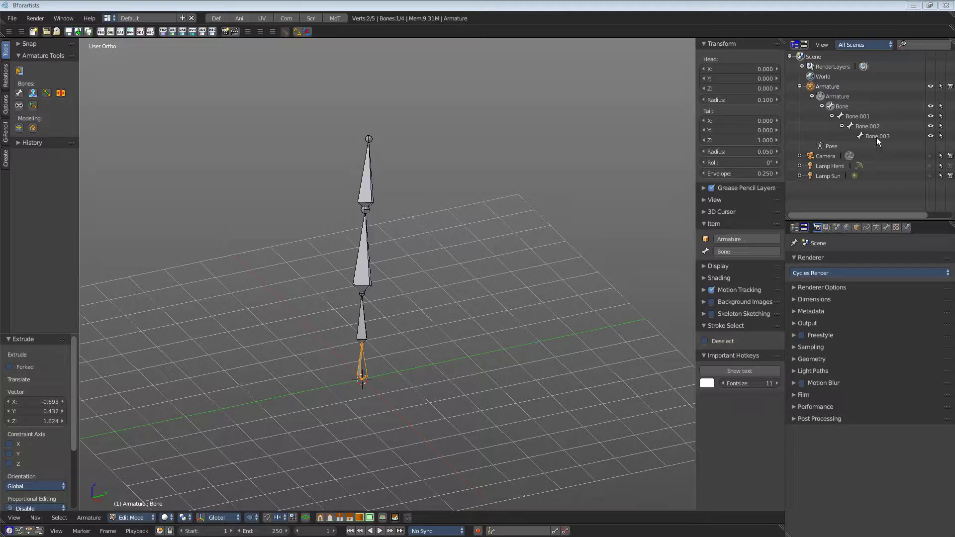
Select each bone of the armature in turn in the outliner to examine the parent chain from Bone.003 down to Bone
click(876, 136)
click(867, 127)
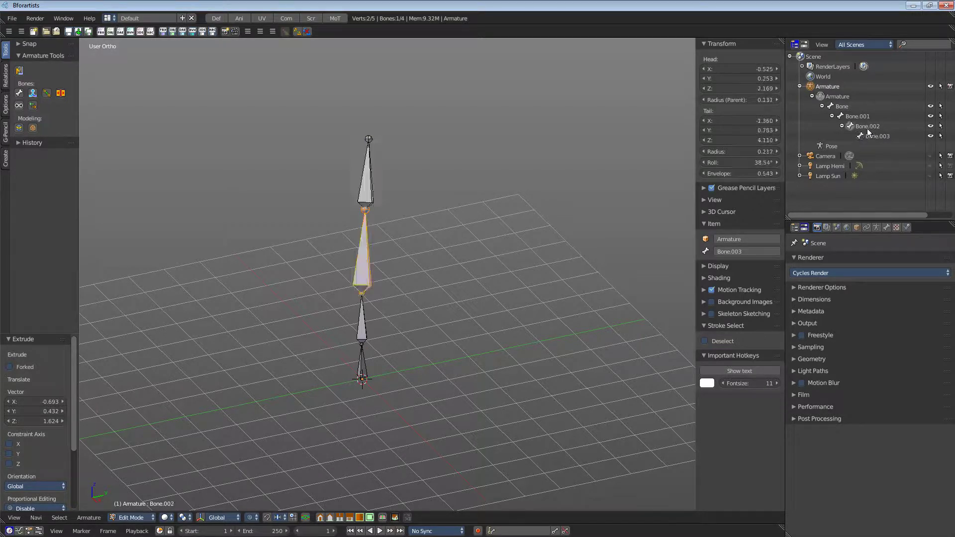
click(855, 116)
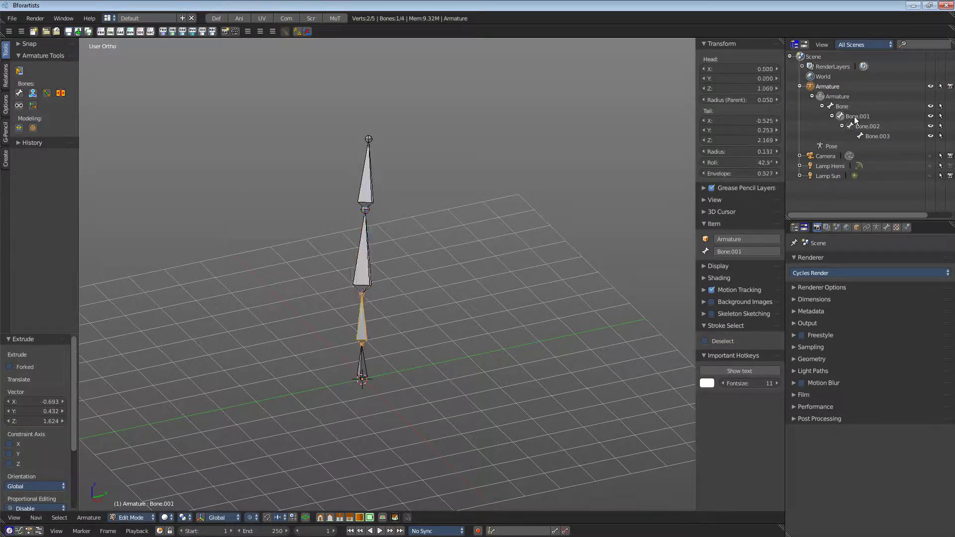
click(841, 107)
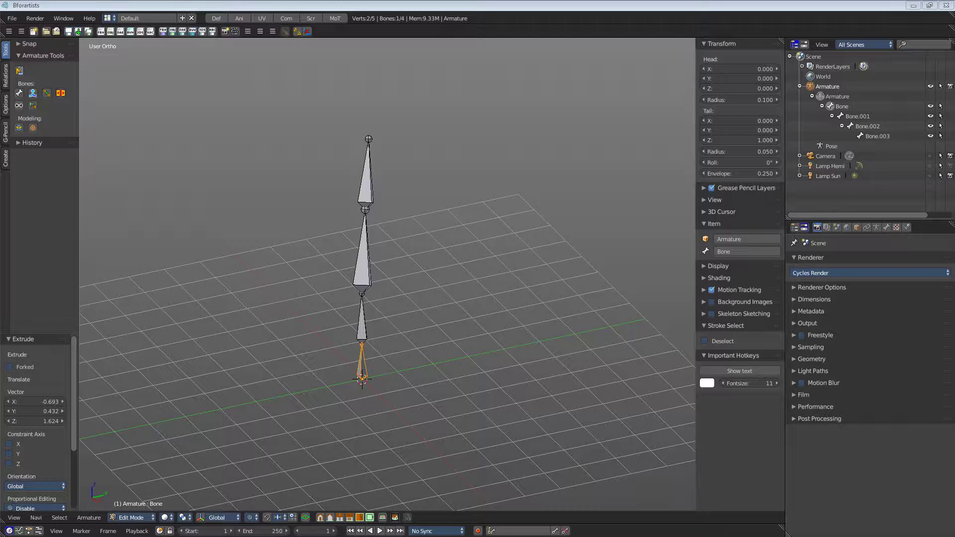
Separate the topmost bone, Bone.003, from the chain into its own armature
click(367, 186)
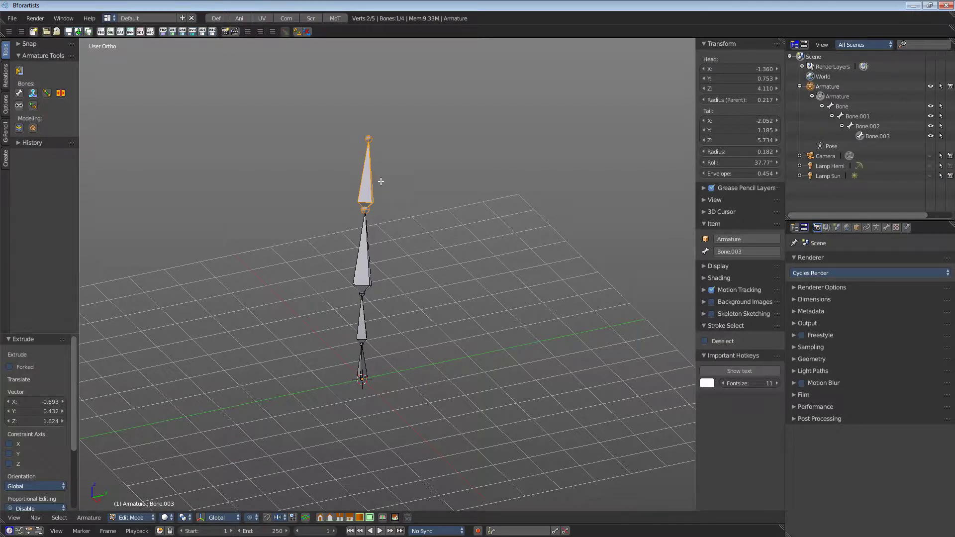
click(19, 106)
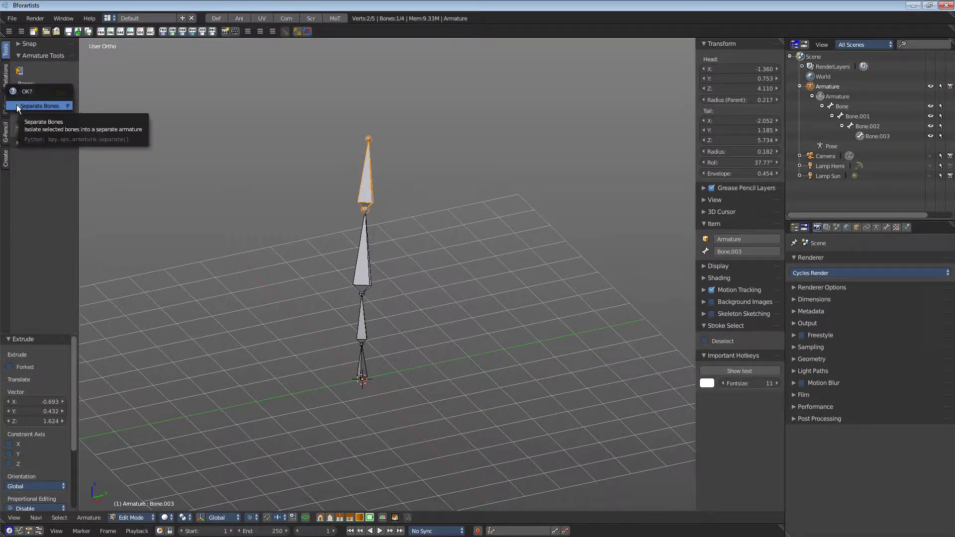
click(41, 107)
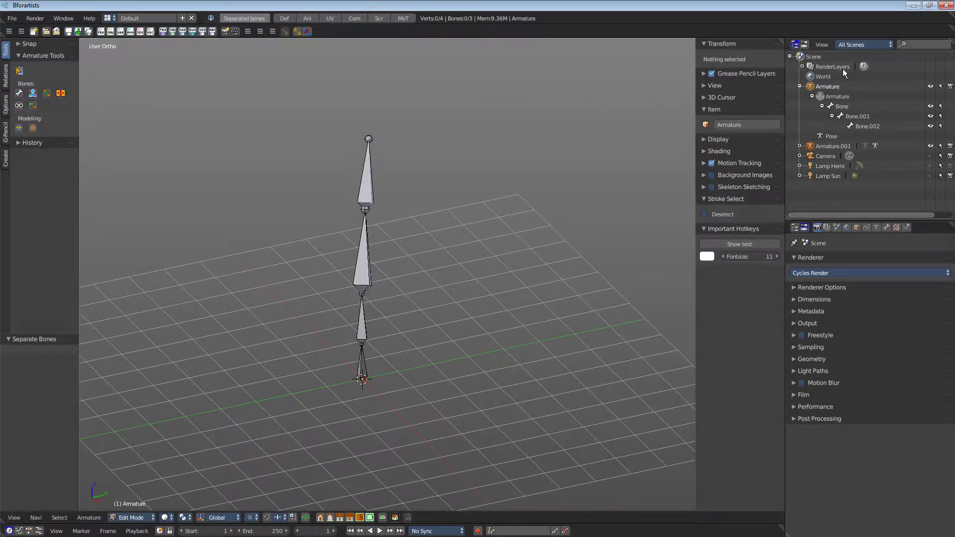
Delete the separated armature object Armature.001 from the scene
click(830, 146)
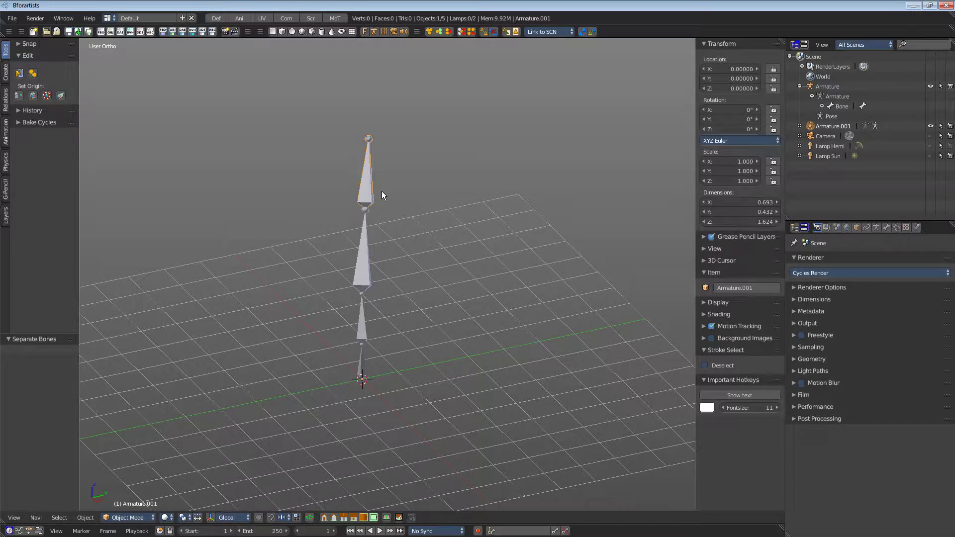
right_click(831, 126)
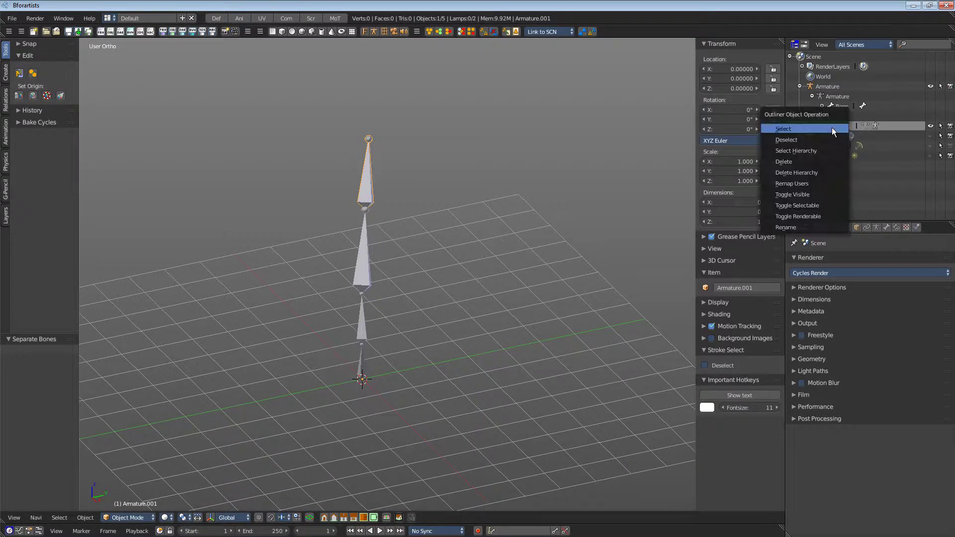
click(794, 163)
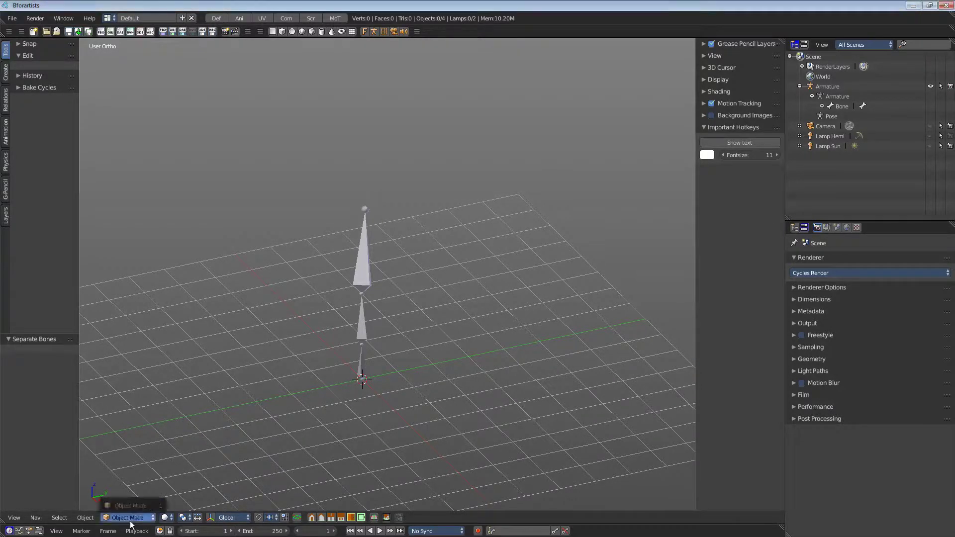
Put the remaining armature into Edit Mode and split its top bone, Bone.002, from the chain within the same armature
click(364, 318)
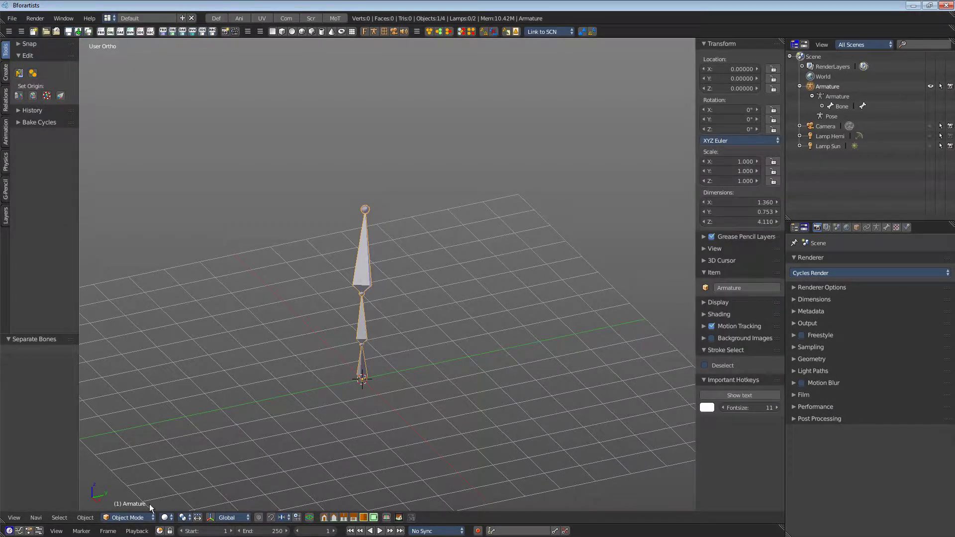
click(127, 518)
click(138, 494)
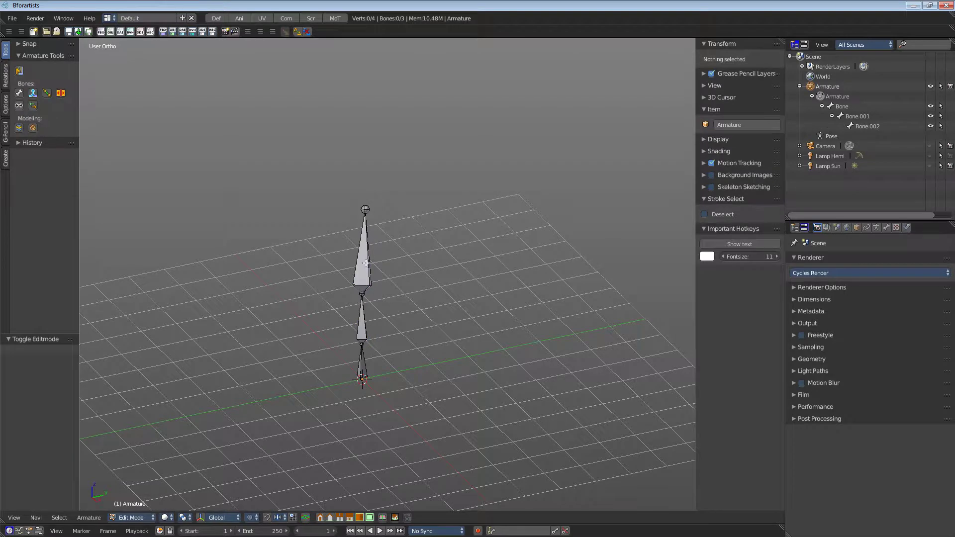
click(364, 260)
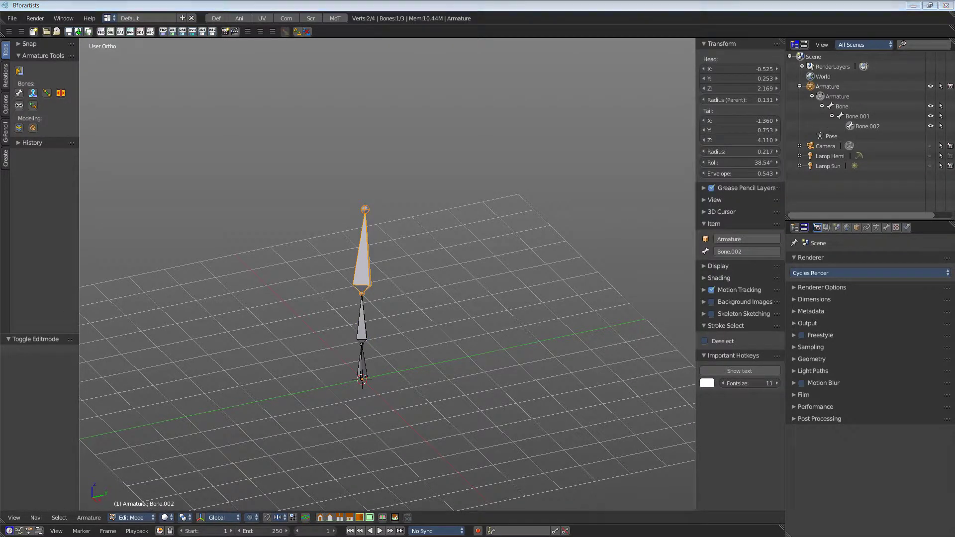
click(60, 93)
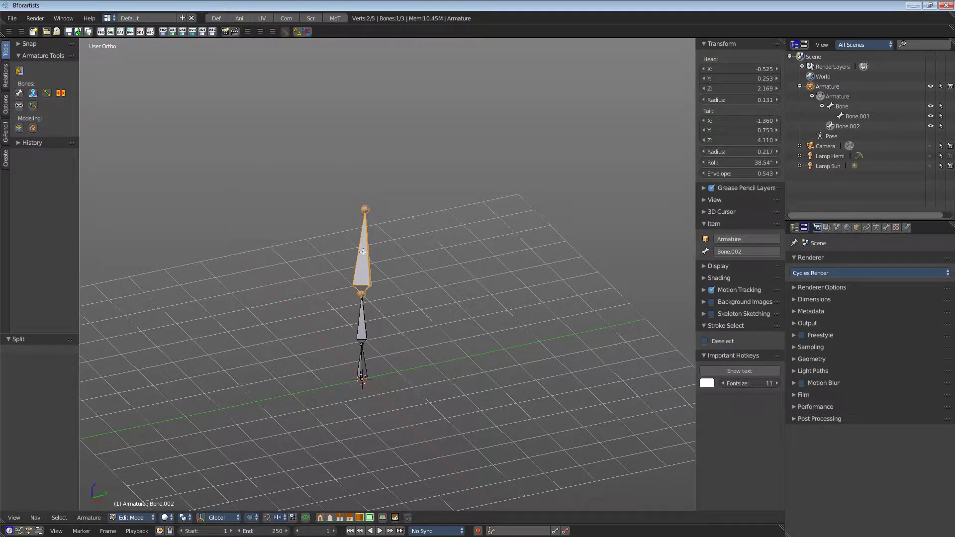
Move the split bone Bone.002 away from the chain by about 0.64 in X, 1.62 in Y and 0.14 in Z
click(849, 116)
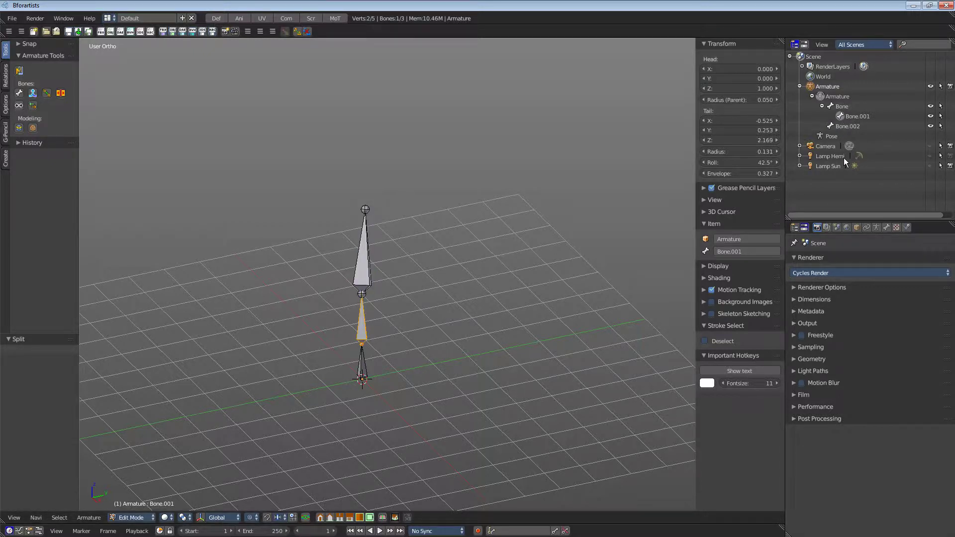
click(846, 126)
key(g)
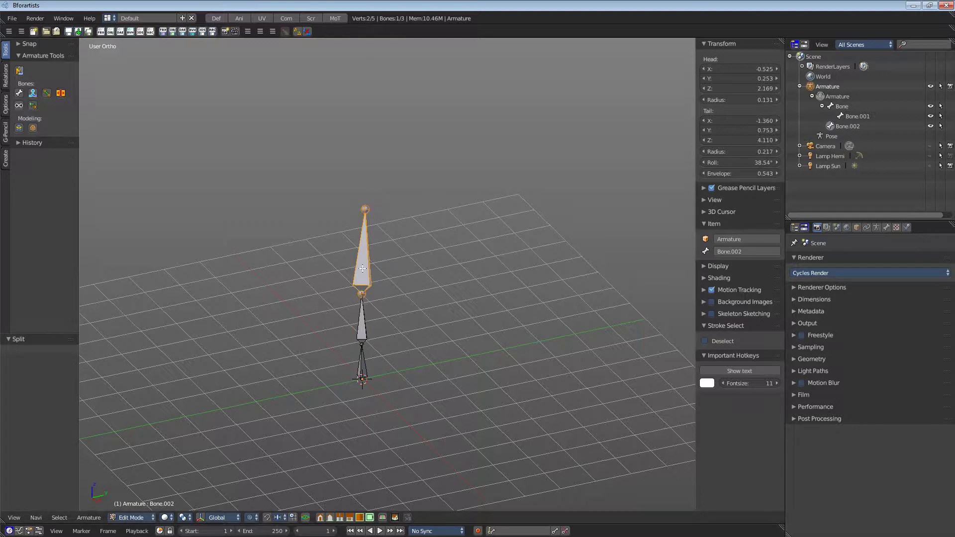
click(429, 262)
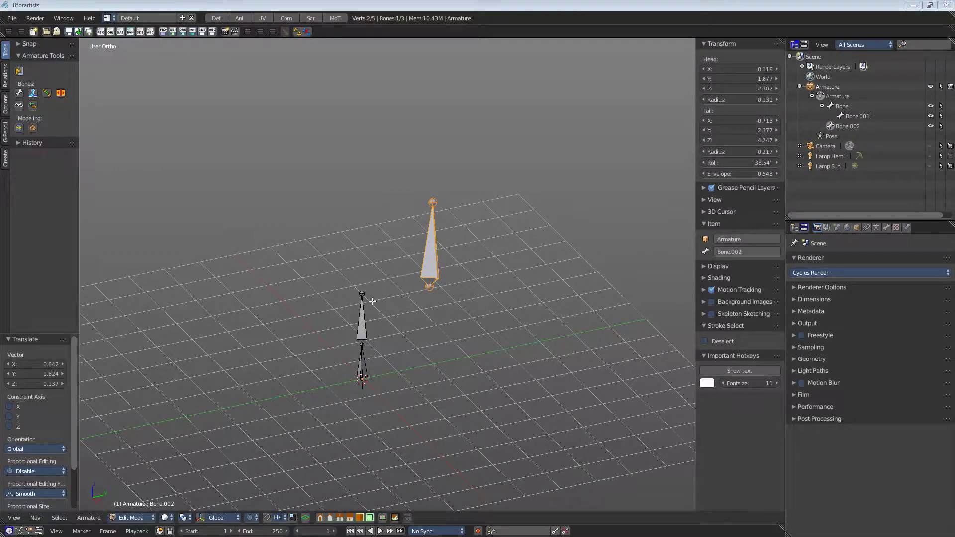
Fill the gap with a new bone between the tip of Bone.001 and the root joint of Bone.002
right_click(429, 289)
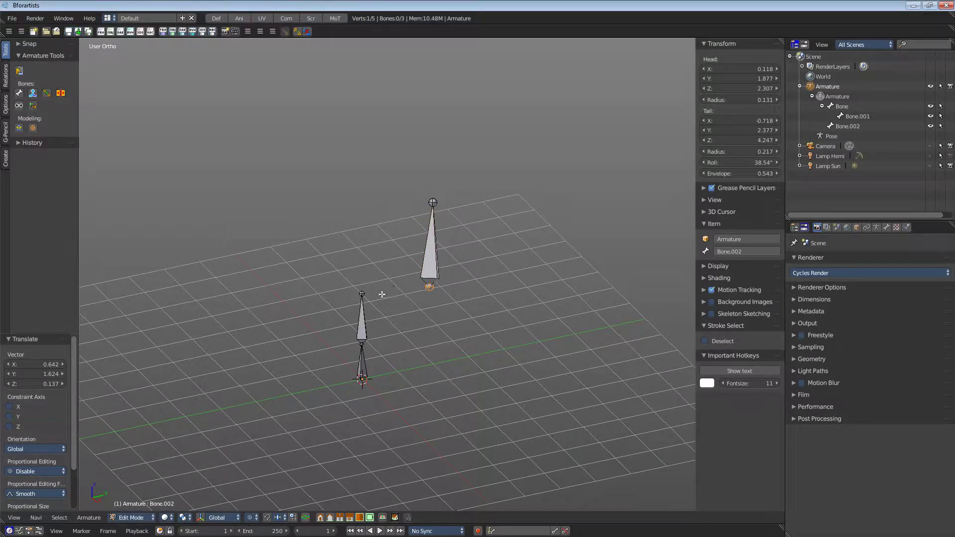
right_click(362, 294)
shift+right_click(421, 288)
click(45, 93)
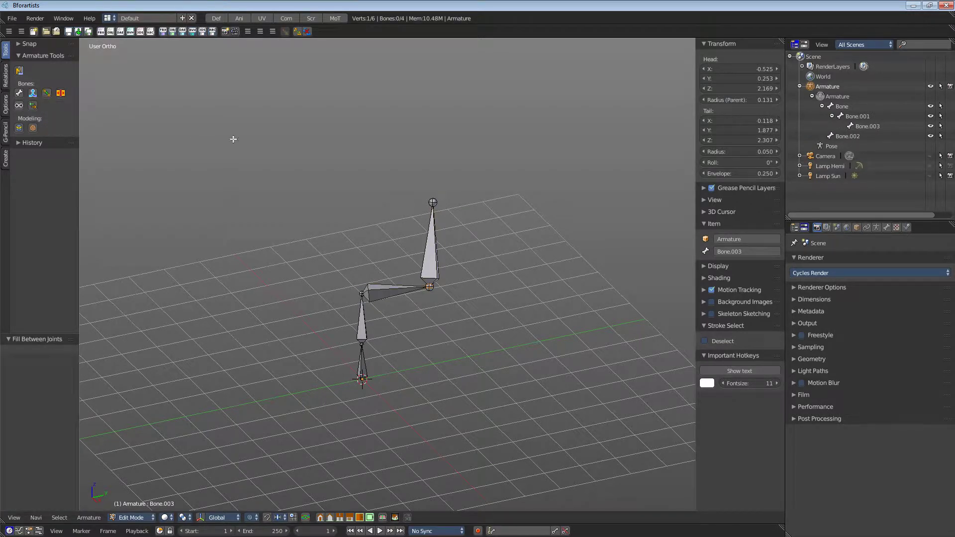
Move Bone.002 away from the filled-in bone by about 0.09 in X, 1.05 in Y and 0.70 in Z
right_click(384, 291)
right_click(434, 257)
key(g)
click(470, 245)
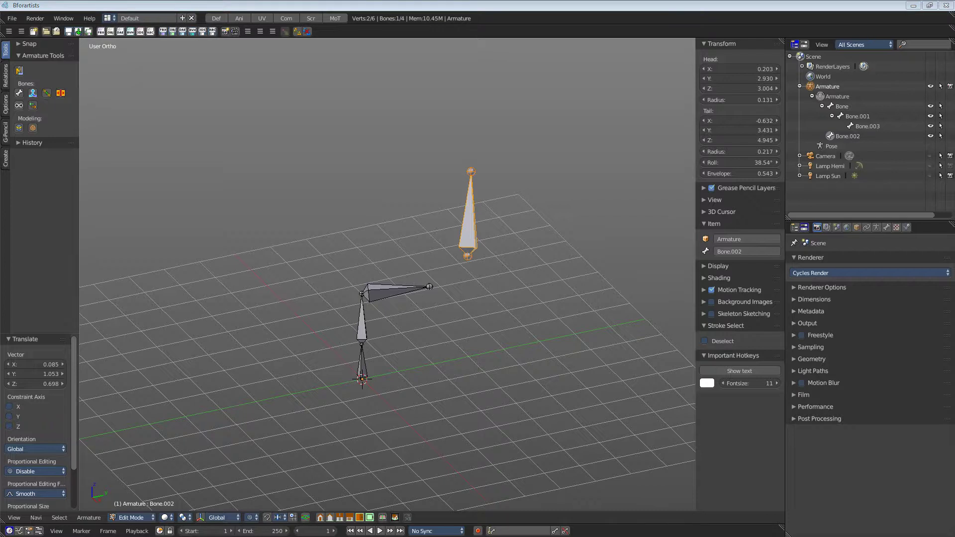
Display the bone properties of Bone.002 with only the Relations settings expanded
click(887, 227)
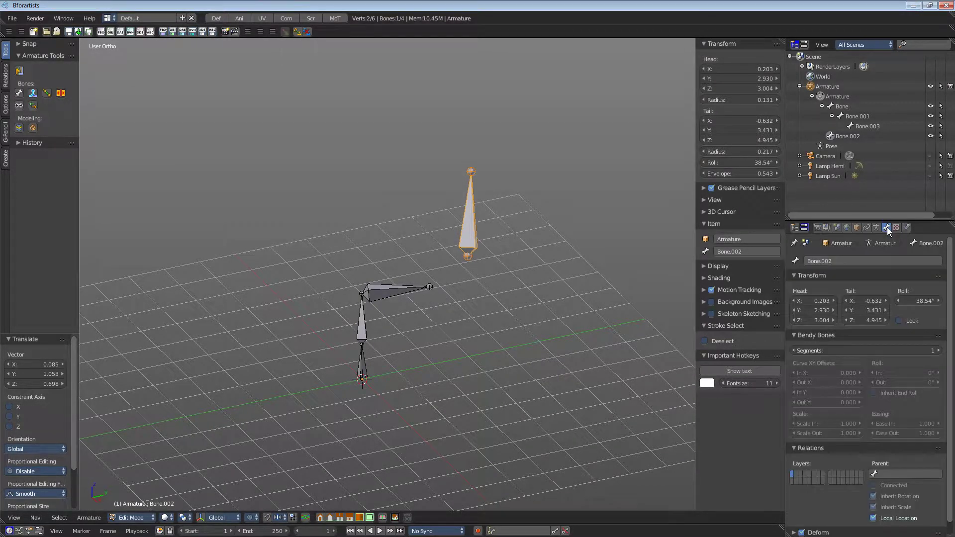
ctrl+click(851, 276)
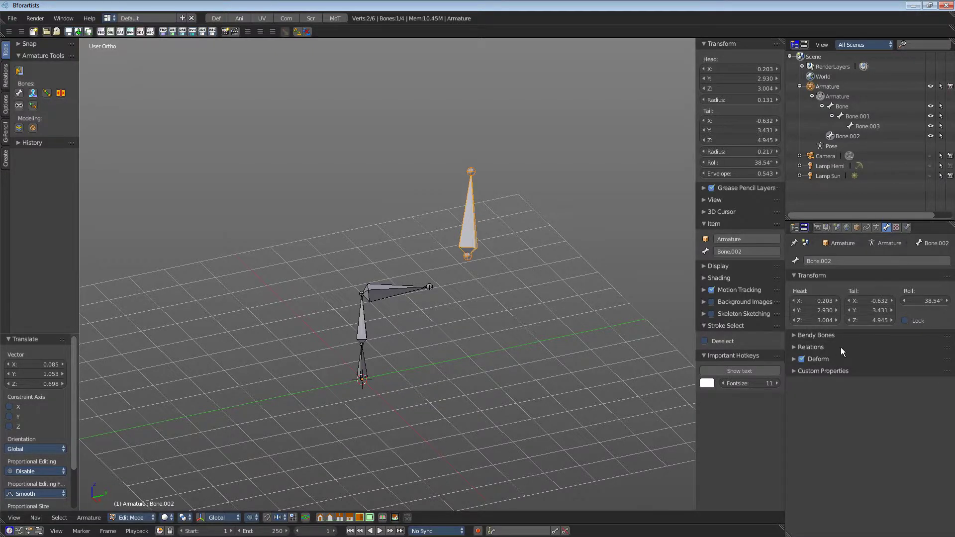
ctrl+click(840, 348)
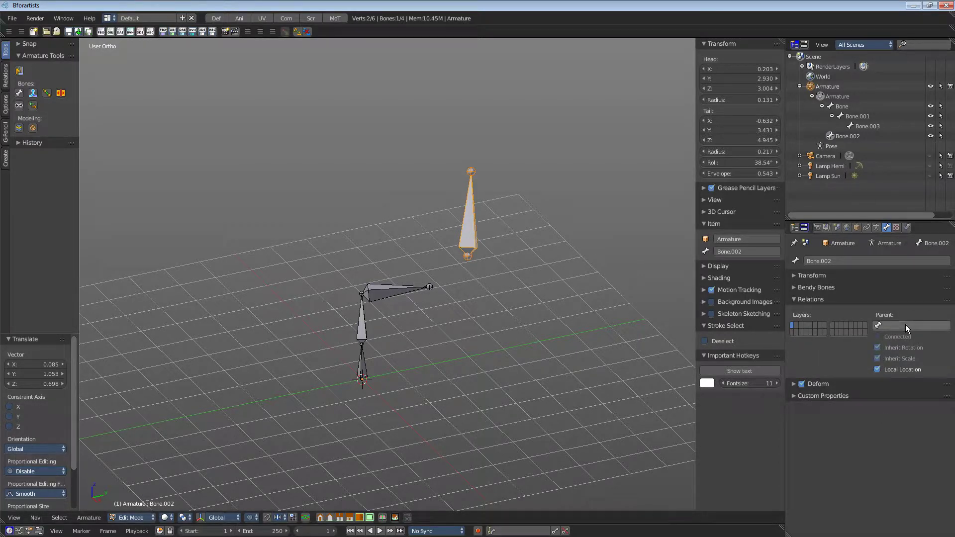
Select the individual bones of the armature to examine each one's parent and Connected setting
click(387, 294)
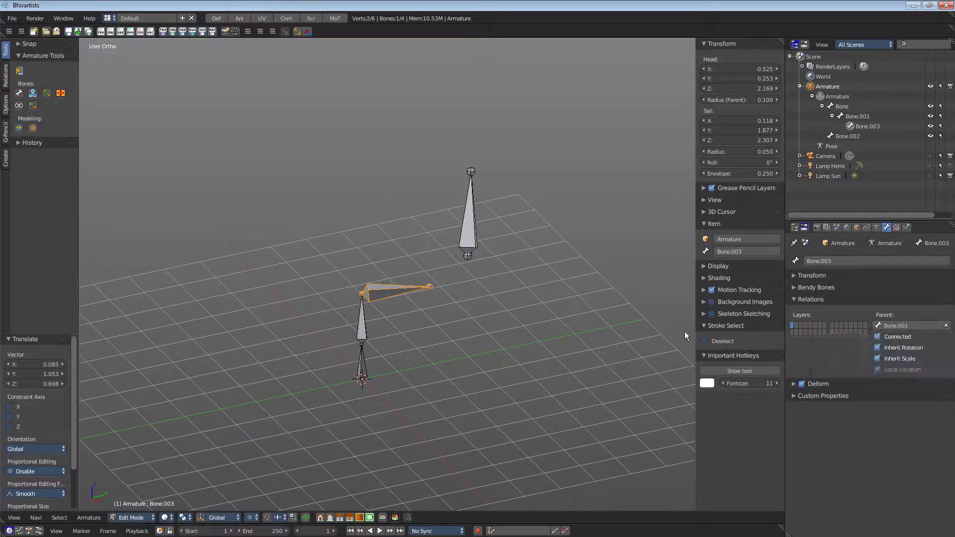
right_click(363, 333)
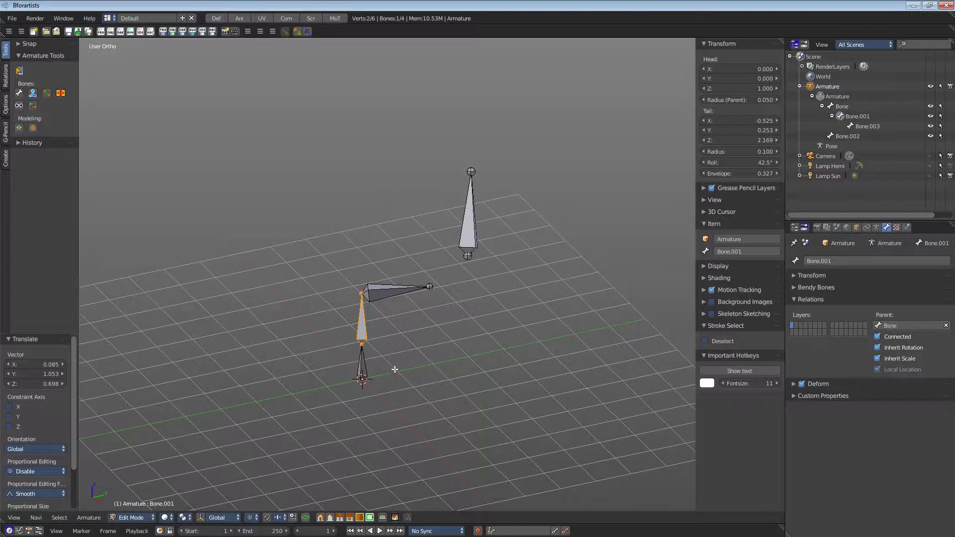
right_click(362, 367)
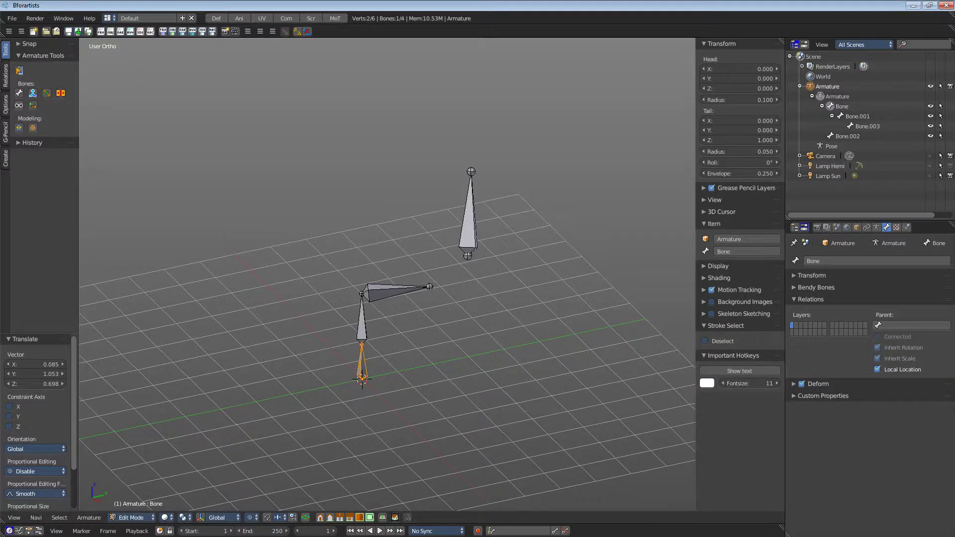
right_click(475, 238)
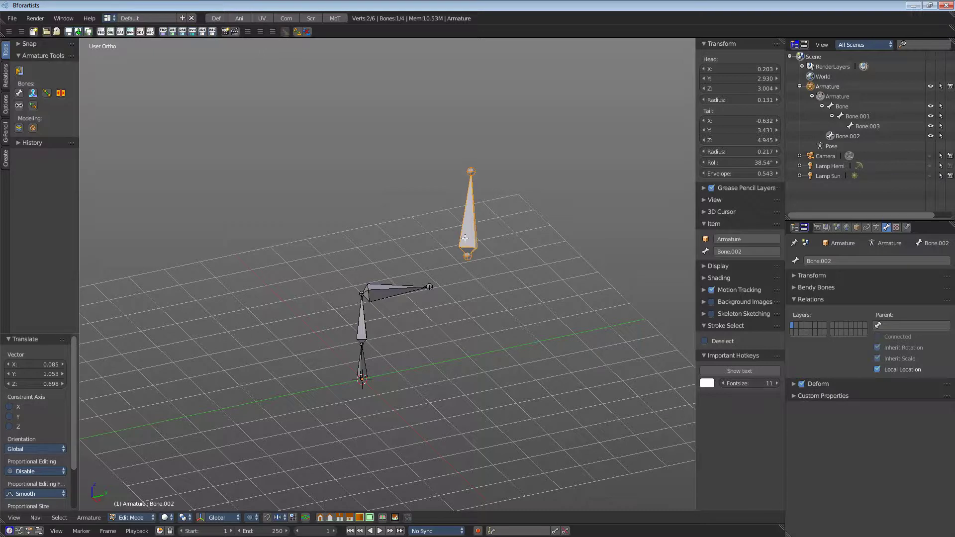
right_click(400, 290)
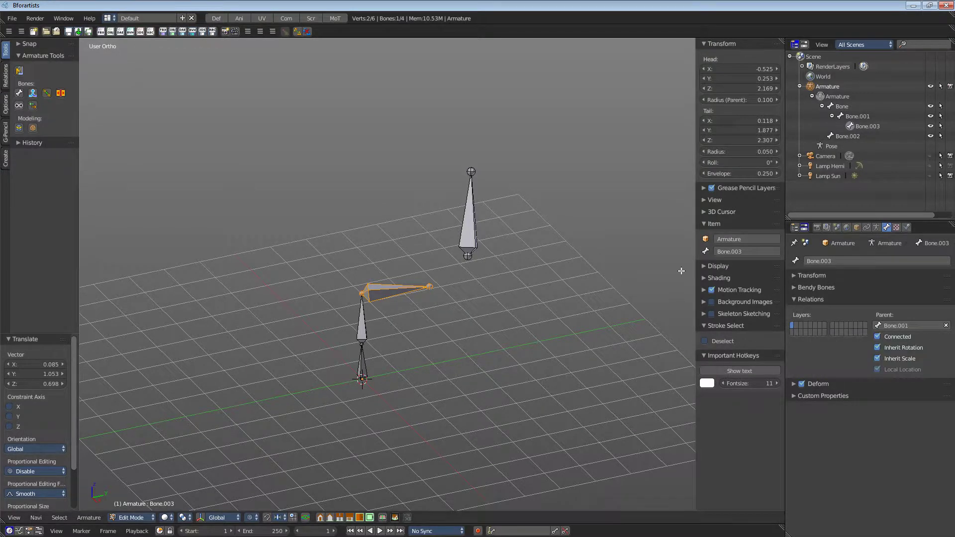
Set the parent of the detached bone Bone.002 to Bone.001
right_click(465, 233)
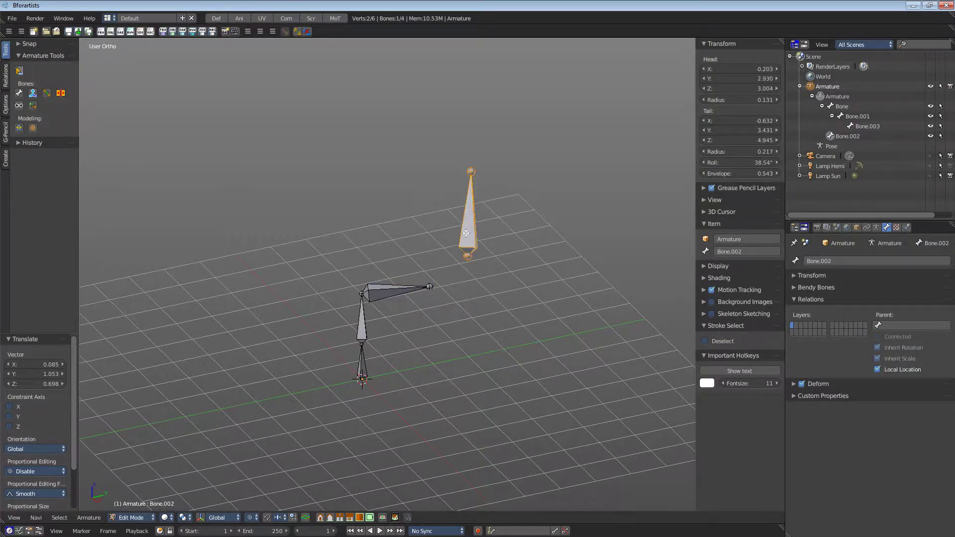
click(918, 325)
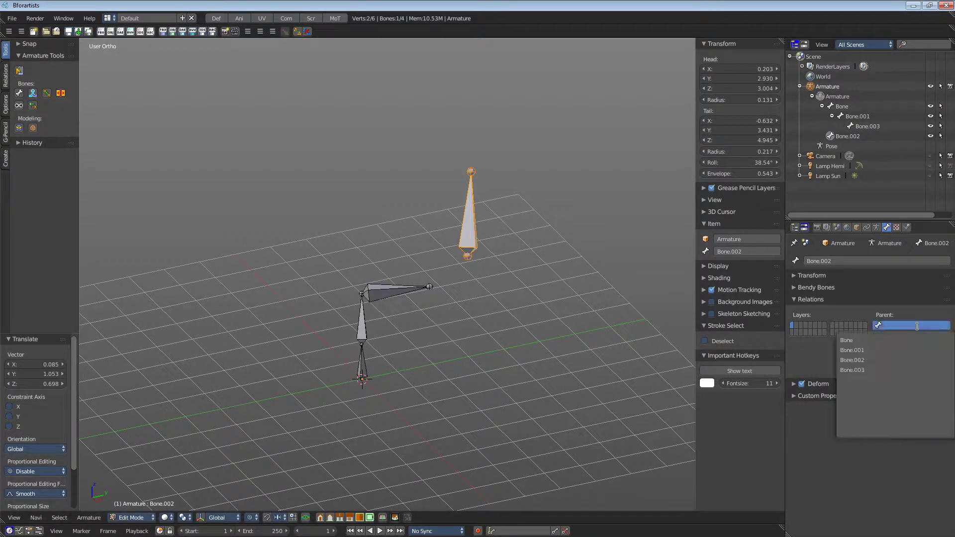
click(882, 350)
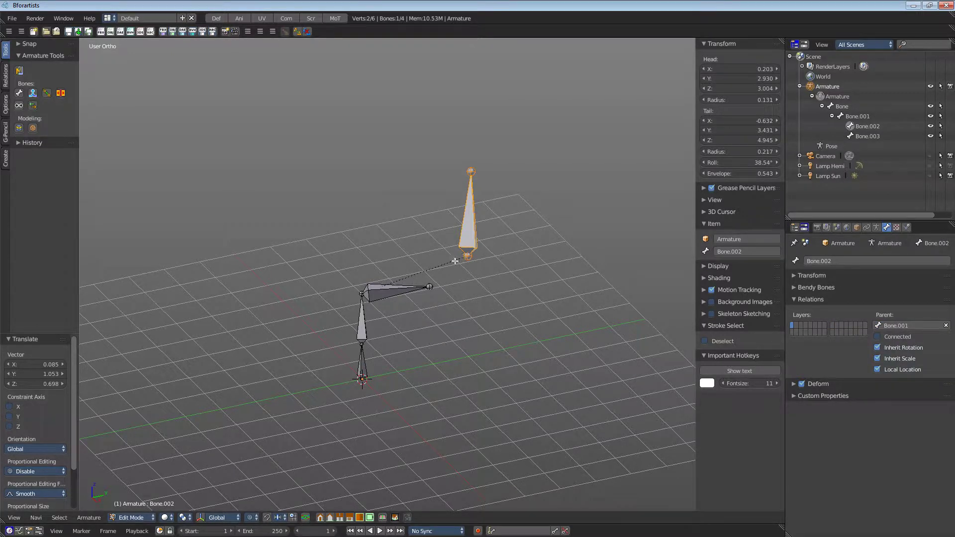
Compare the parent and Connected settings of Bone.003 and Bone.002
click(384, 292)
click(470, 233)
click(405, 293)
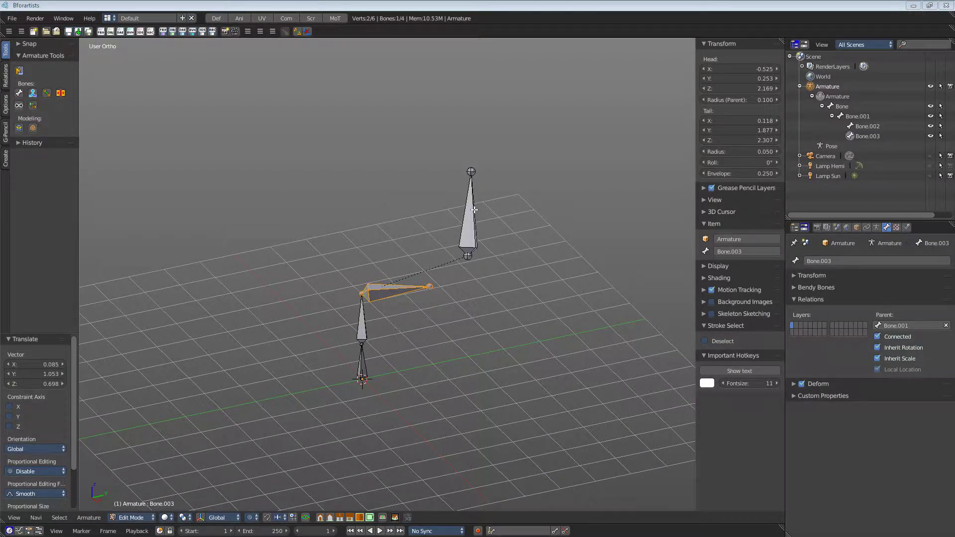
Switch the armature to Pose Mode, show the rotation manipulator and rotate Bone.003 about -15.4° around the global X axis
click(133, 518)
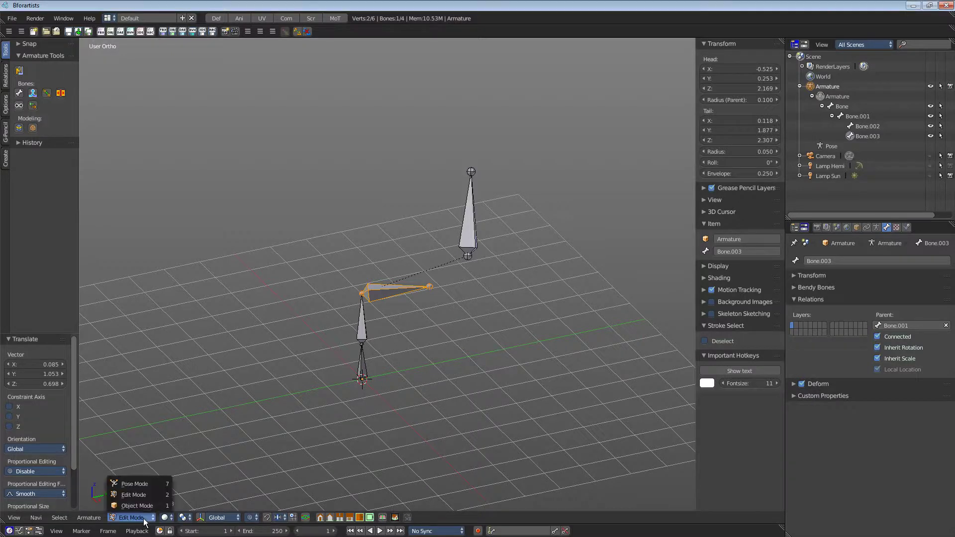
click(149, 481)
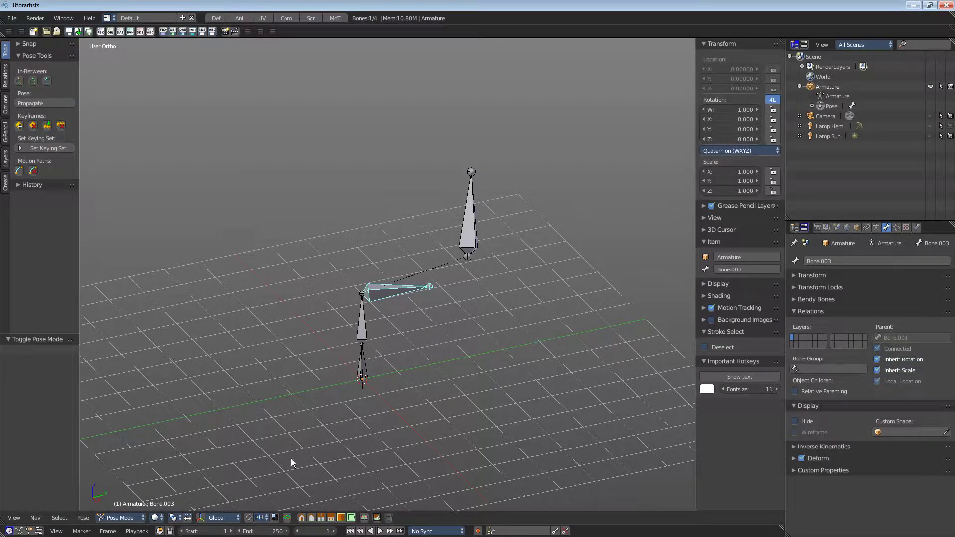
click(201, 517)
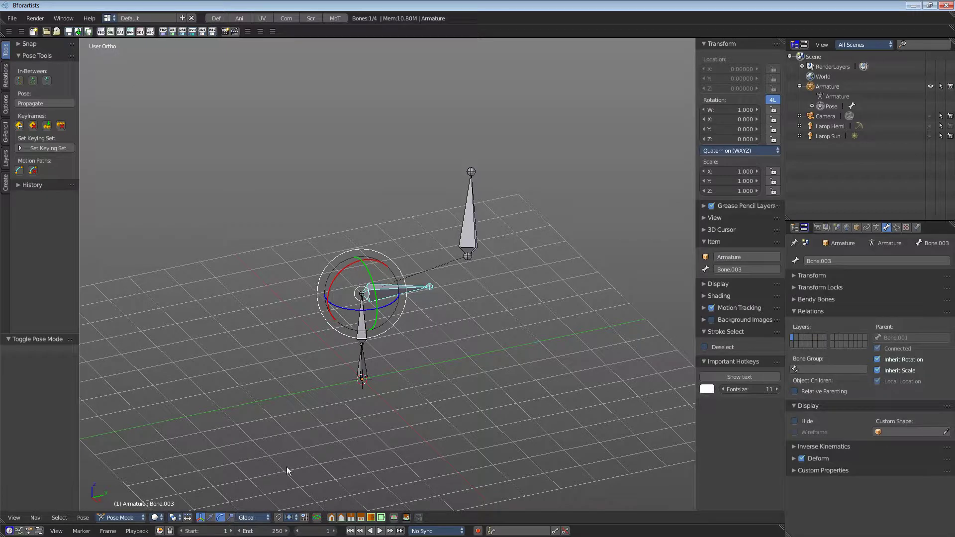
mouse_move(378, 264)
mouse_down()
mouse_move(354, 259)
mouse_move(389, 264)
mouse_move(379, 268)
mouse_up()
Rotate Bone.001 about -1.9° around the global X axis, then select the unconnected child Bone.002
click(363, 327)
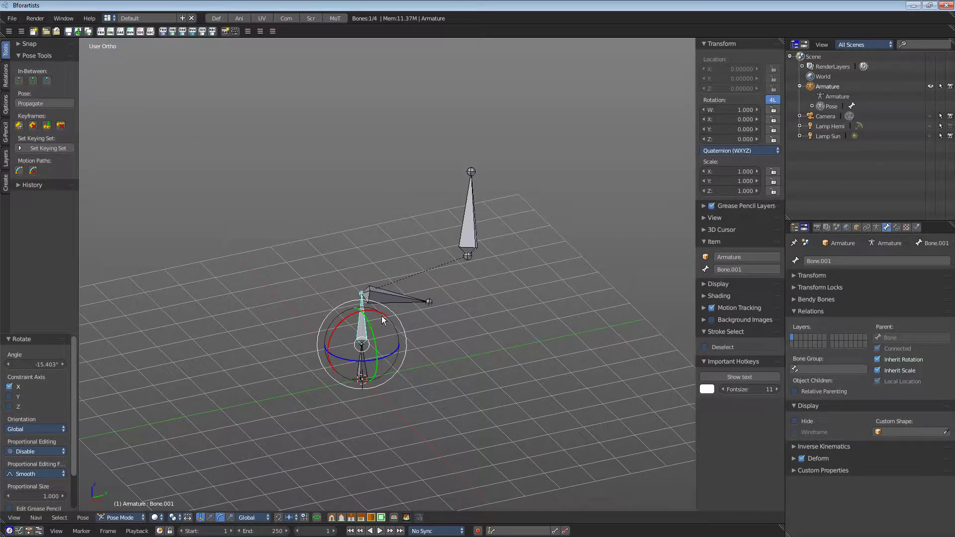
key(r)
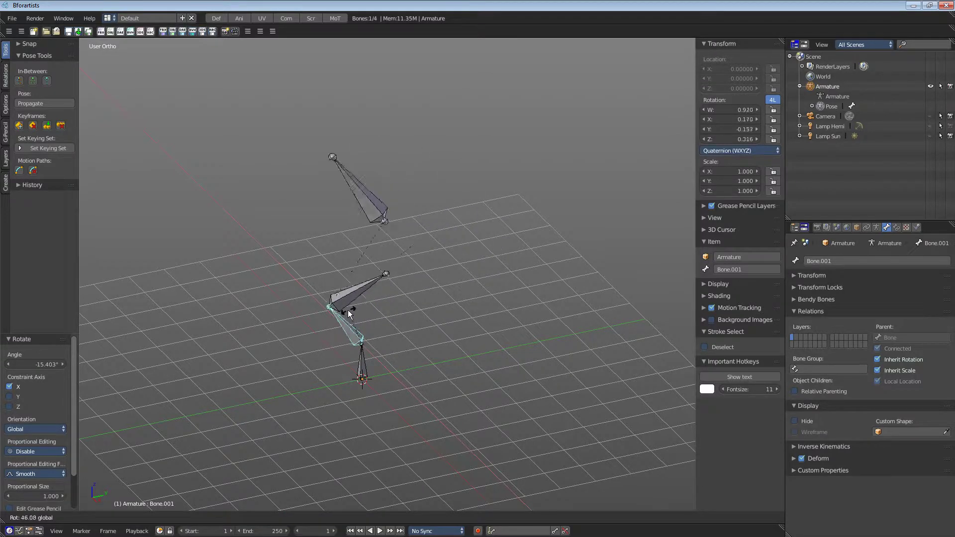
click(379, 313)
click(467, 219)
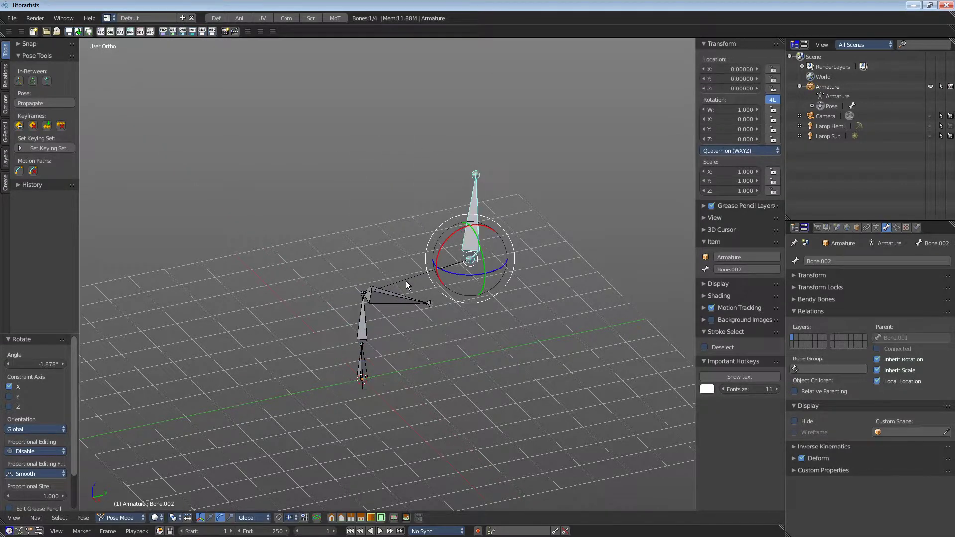
Rotate Bone.001 about 20.1° around the global X axis and check the parents of Bone.003 and Bone.002
click(363, 322)
key(r)
click(360, 309)
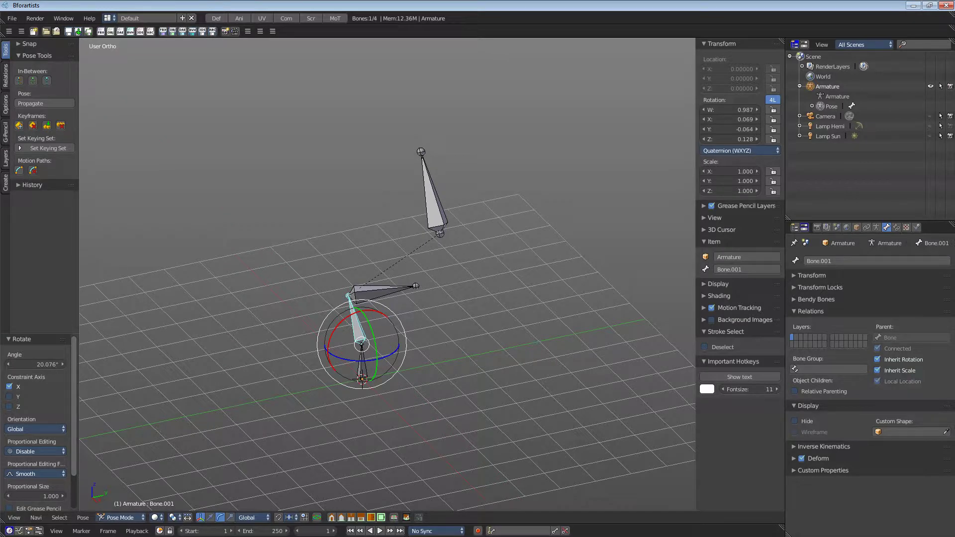
click(380, 291)
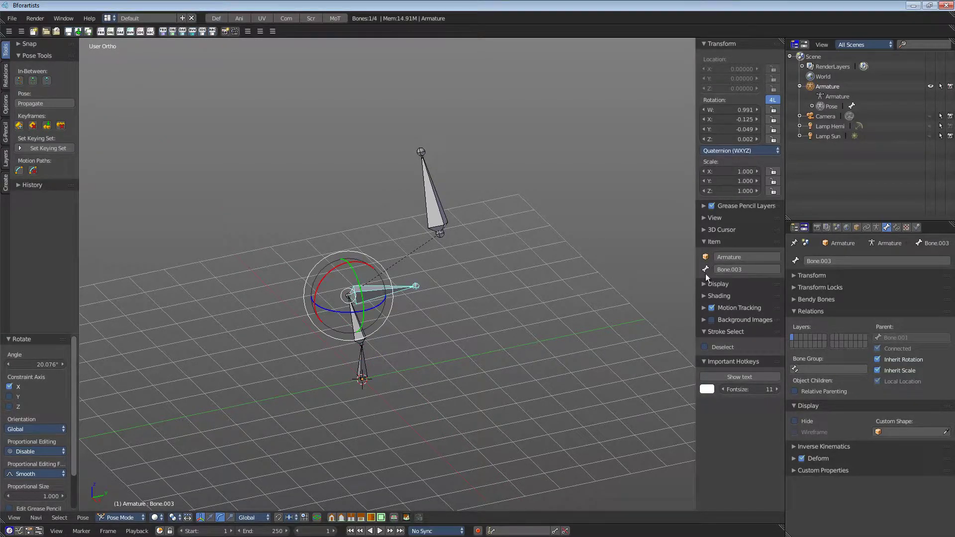
click(431, 222)
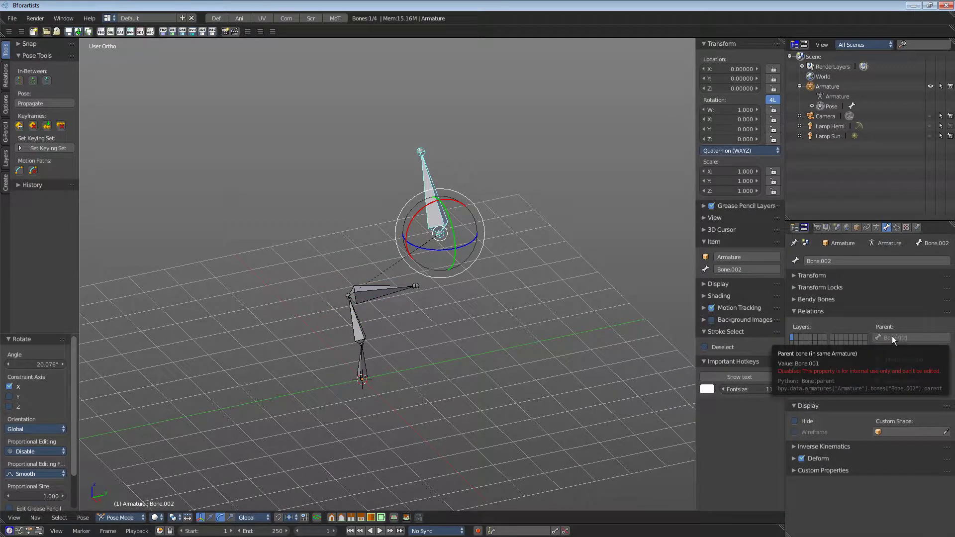
Switch the armature to Edit Mode and set the parent of Bone.002 to Bone.003
click(124, 518)
click(125, 494)
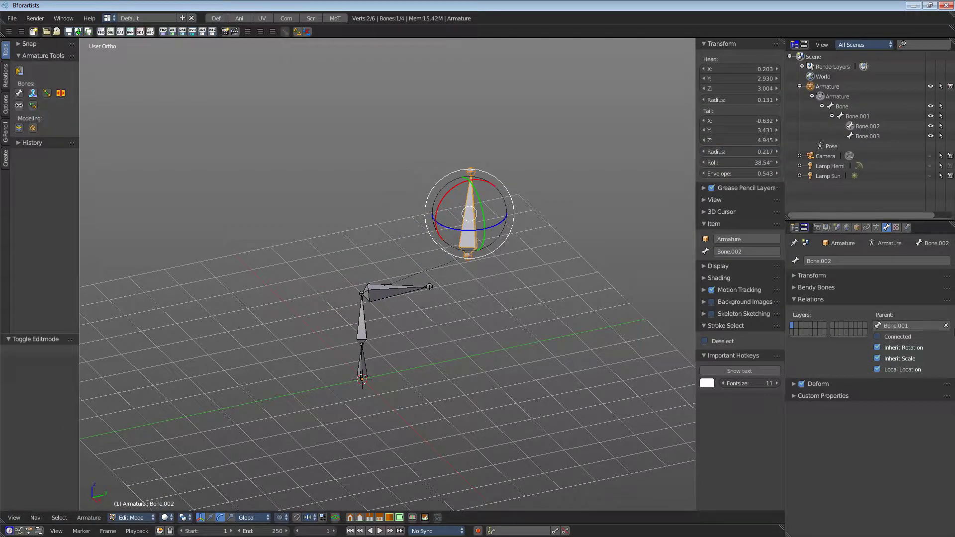
click(903, 326)
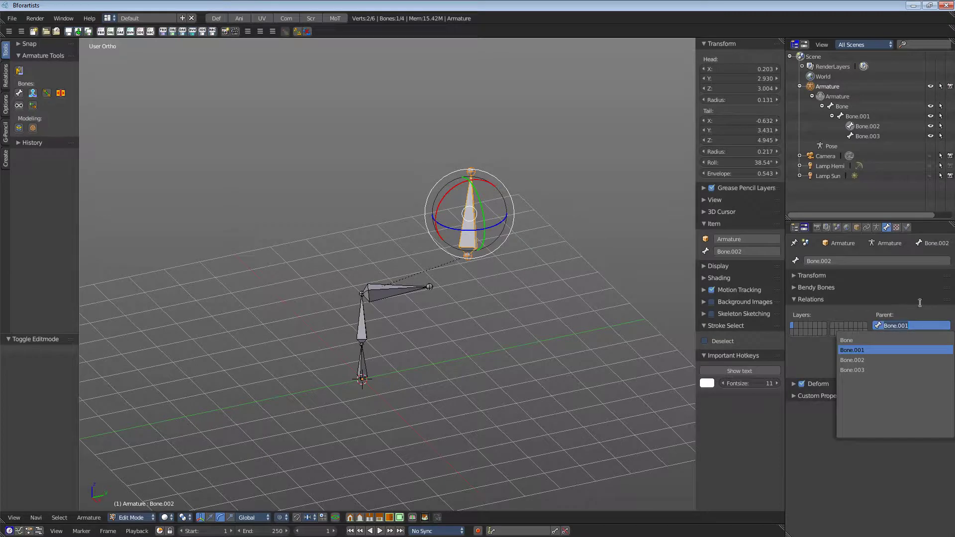
click(880, 370)
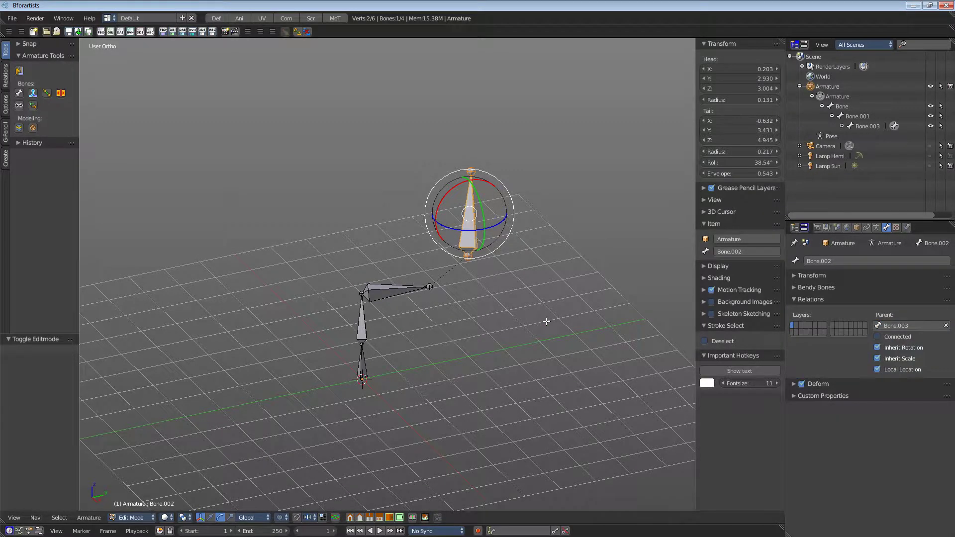
Select Bone.003, switch to Pose Mode and rotate it about -348.7° around the global Y axis
right_click(380, 293)
click(127, 519)
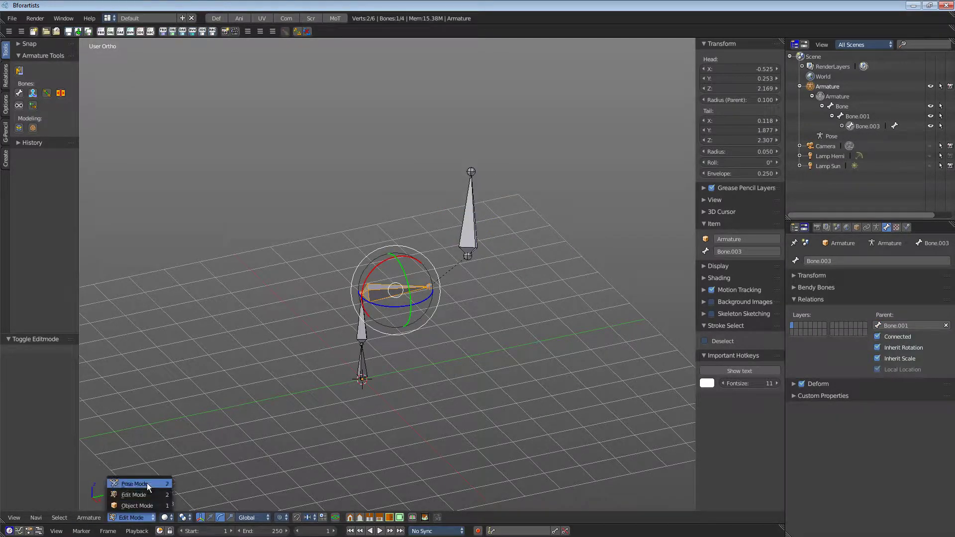
click(144, 483)
drag(352, 264, 422, 305)
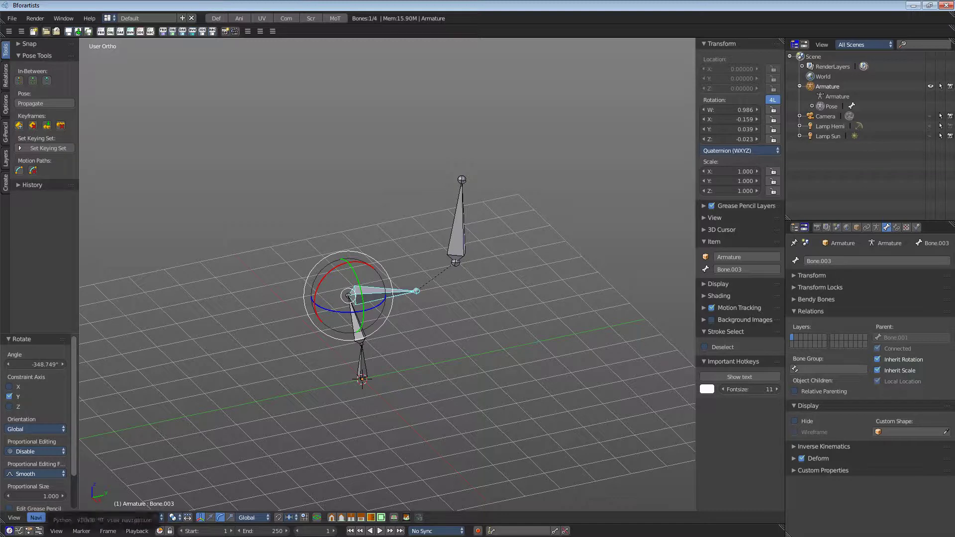
In Edit Mode, enable Connected for Bone.002 and move the bone by about X 0.275, Y 0.919, Z 0.240
key(Tab)
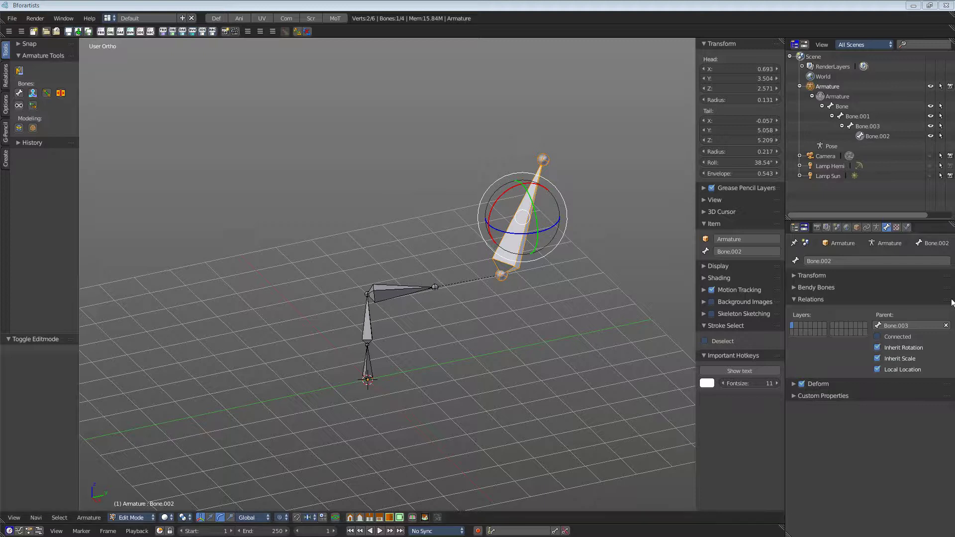
click(878, 337)
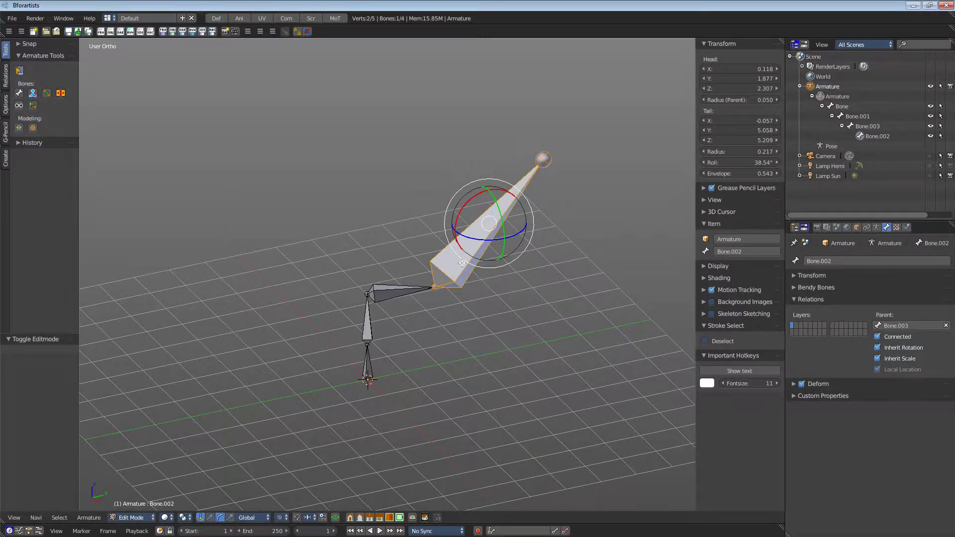
key(g)
click(495, 260)
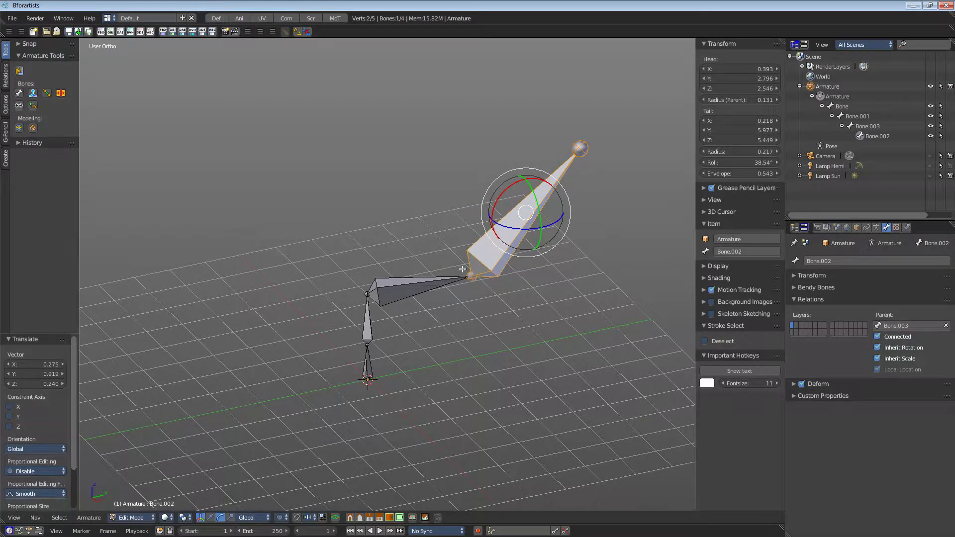
Disable Connected for Bone.002 and move the bone away by about X 0.659, Y 1.815, Z 0.261
click(895, 337)
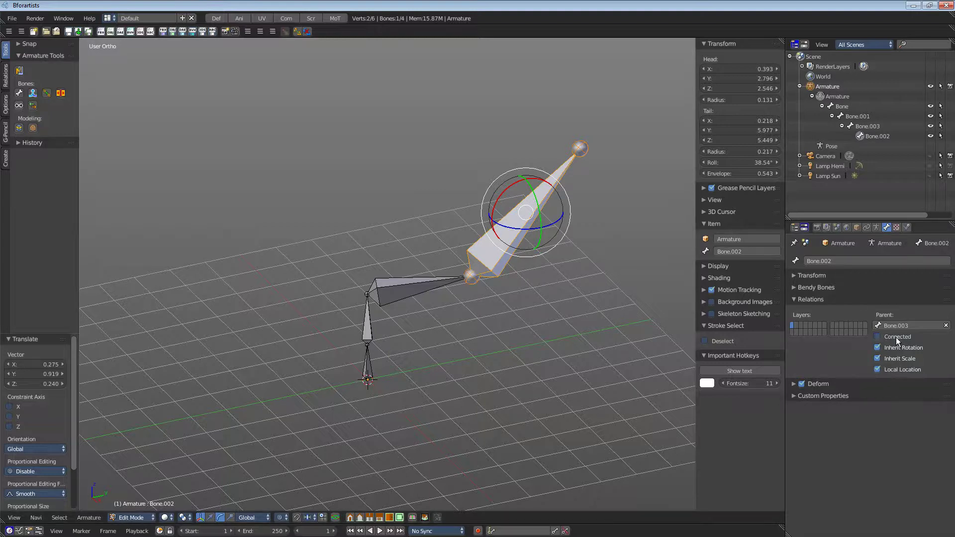
key(g)
click(518, 250)
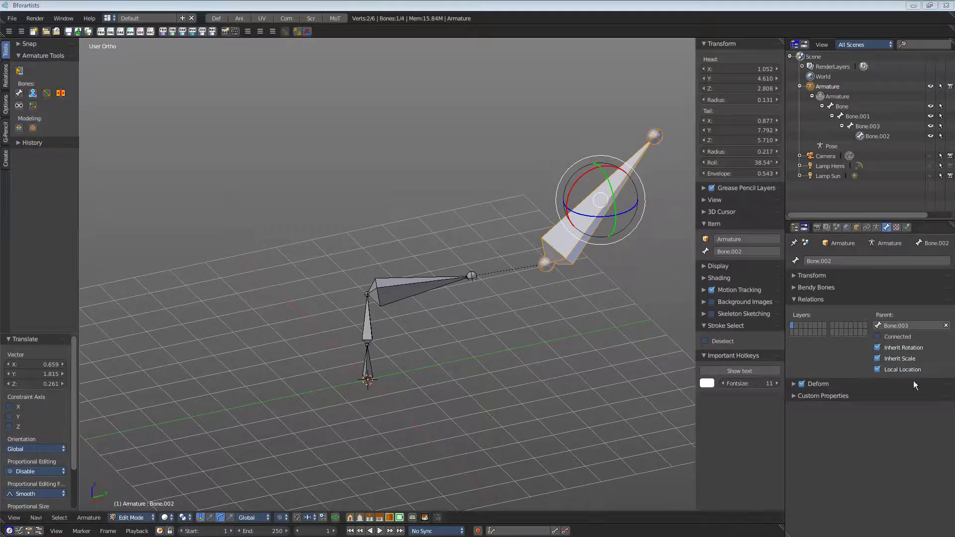
Switch the armature to Pose Mode and disable Inherit Rotation for Bone.002
click(119, 517)
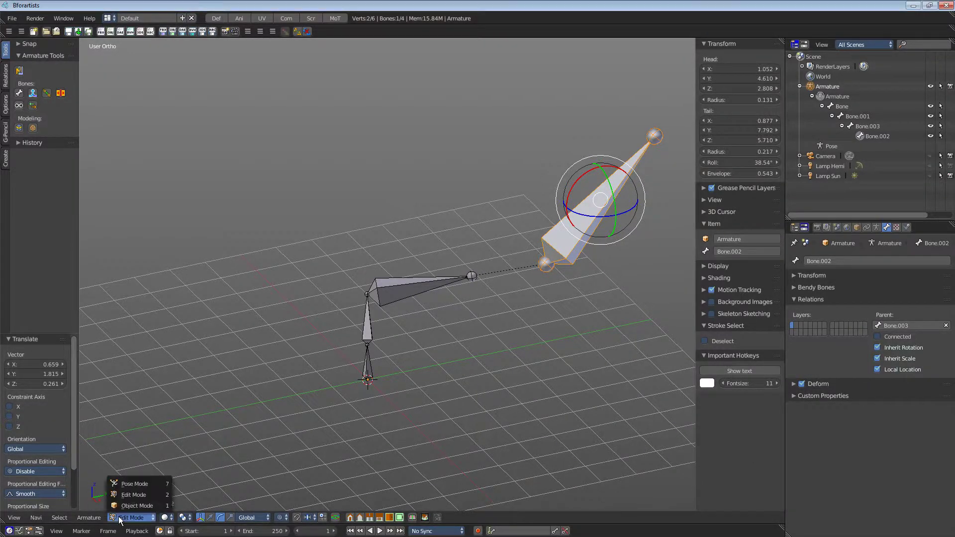
click(151, 482)
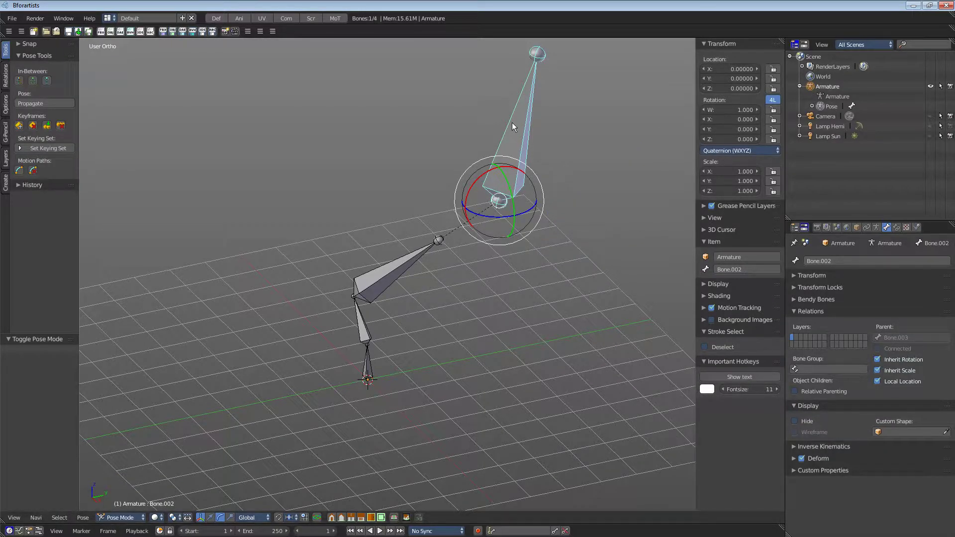
click(371, 287)
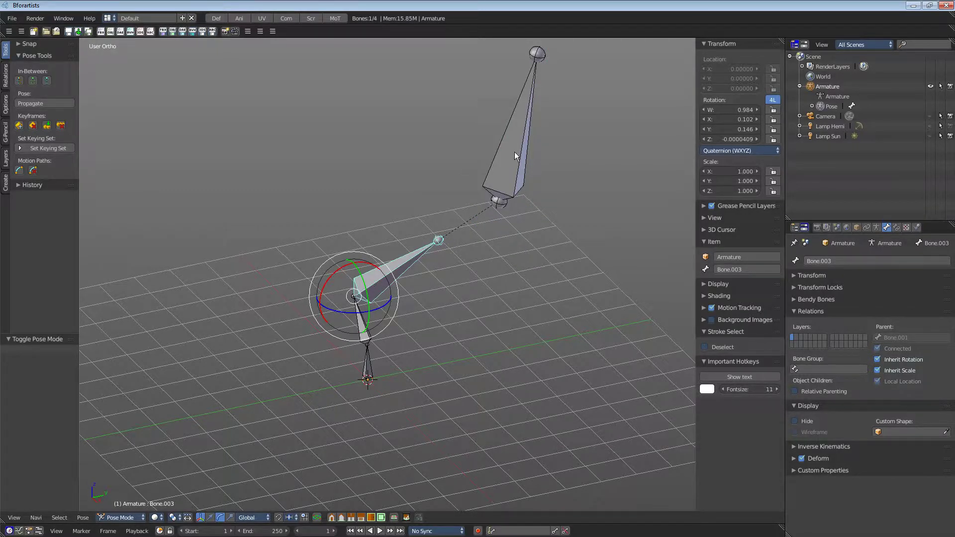
click(514, 151)
click(877, 360)
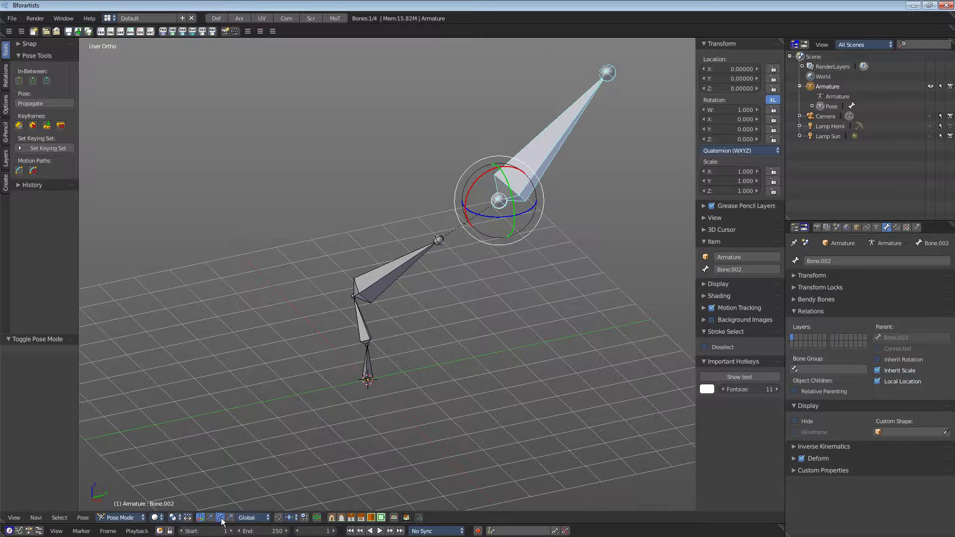
Rotate the parent Bone.003 about 11.9° around the global X axis
right_click(361, 301)
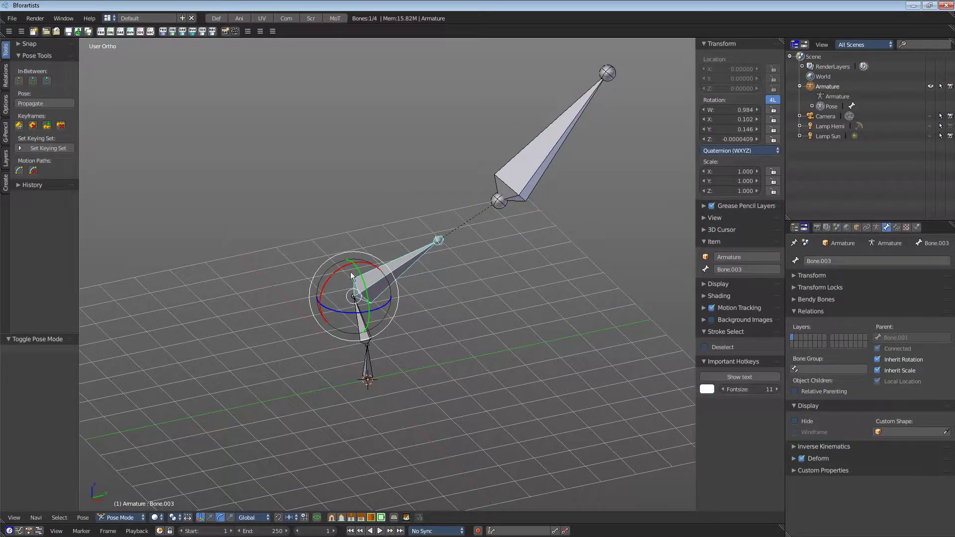
key(r)
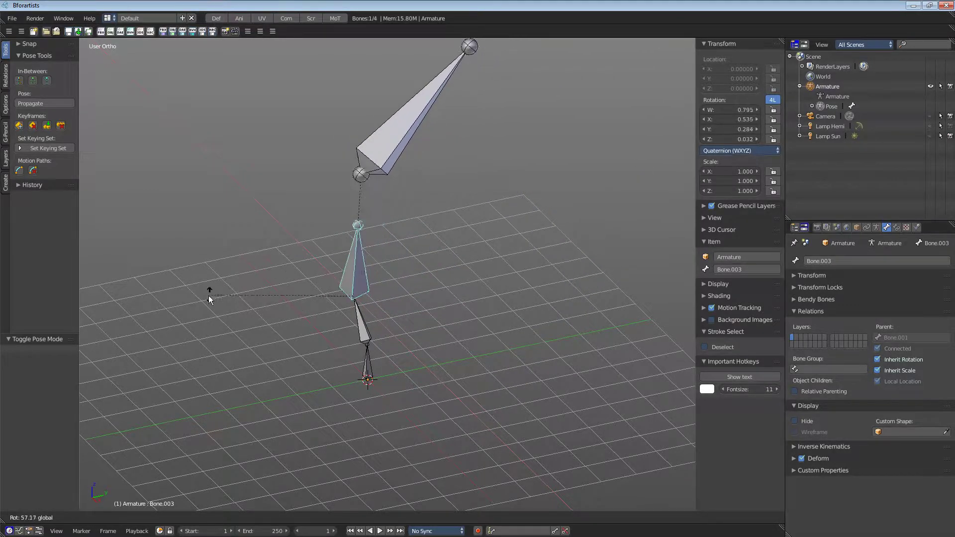
click(281, 285)
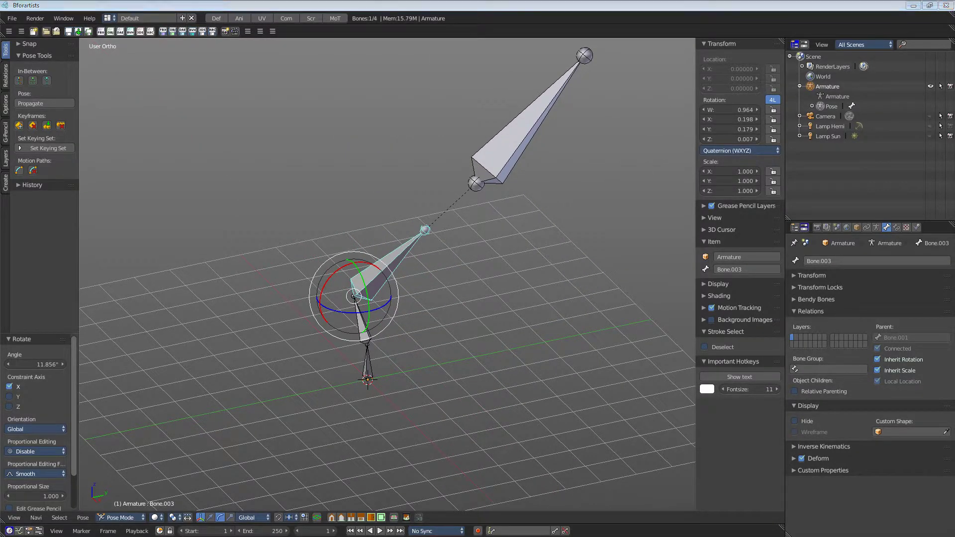